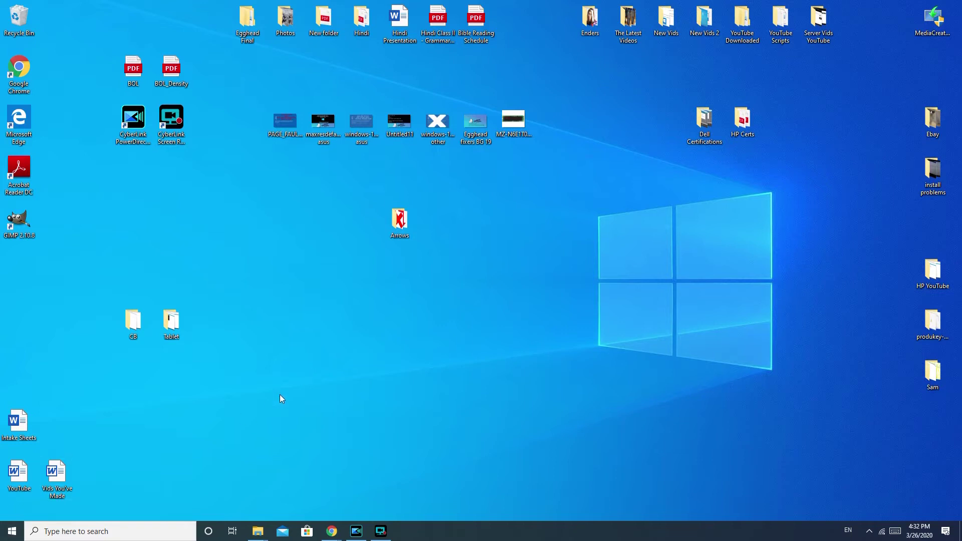
# - Open Windows Settings from the Start menu, search for 'fix problem', then clear the search
pyautogui.click(11, 532)
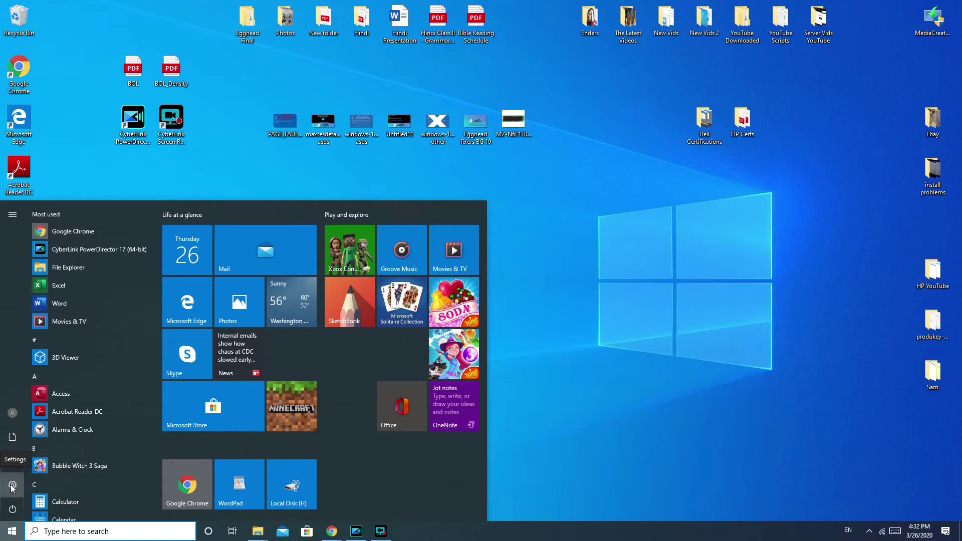
pyautogui.click(12, 486)
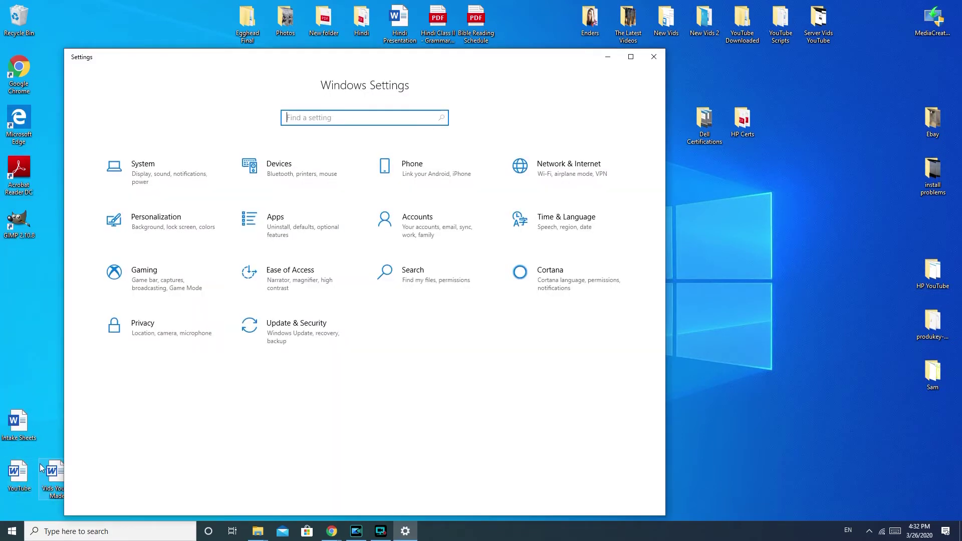
pyautogui.click(318, 117)
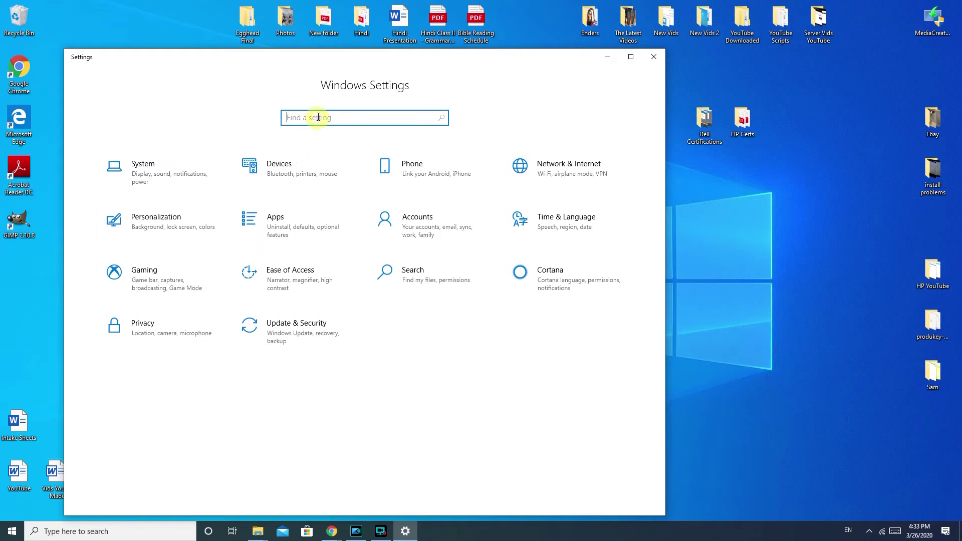
pyautogui.write('find ')
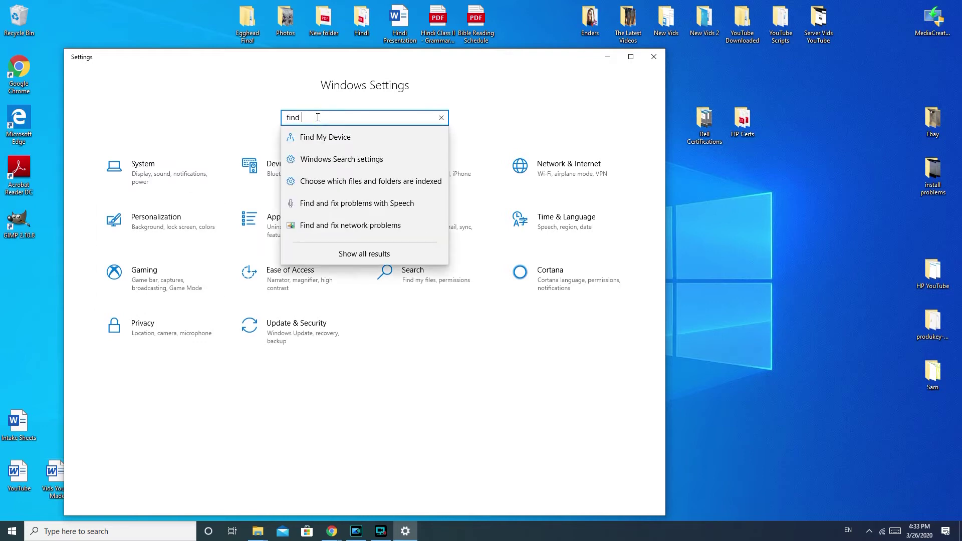
pyautogui.write('and ')
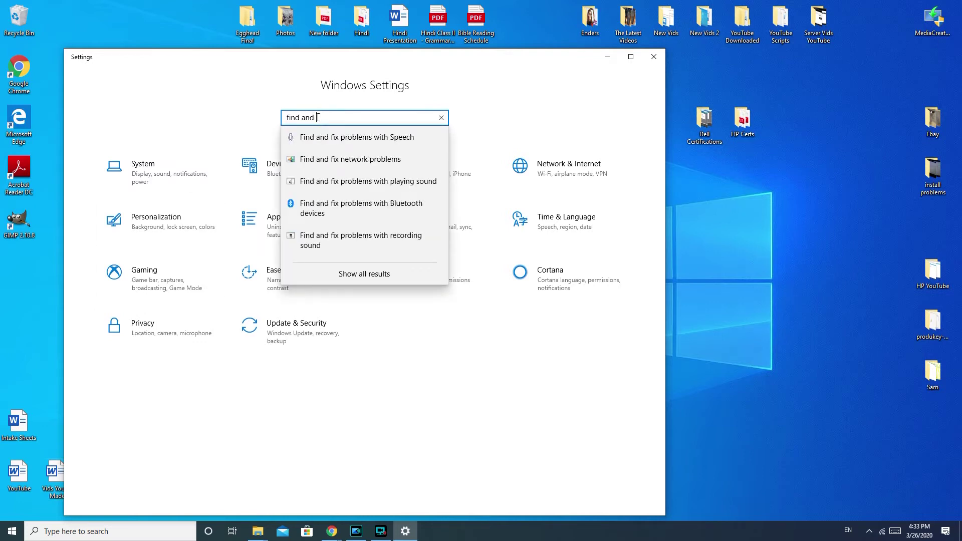
pyautogui.write('fux')
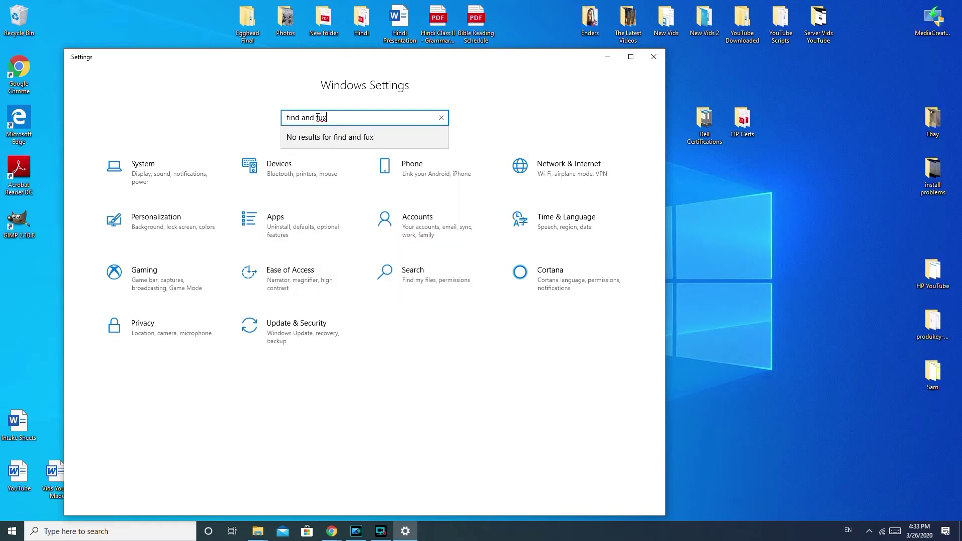
pyautogui.press('BackSpace')
pyautogui.press('BackSpace')
pyautogui.press('BackSpace')
pyautogui.write('fix ')
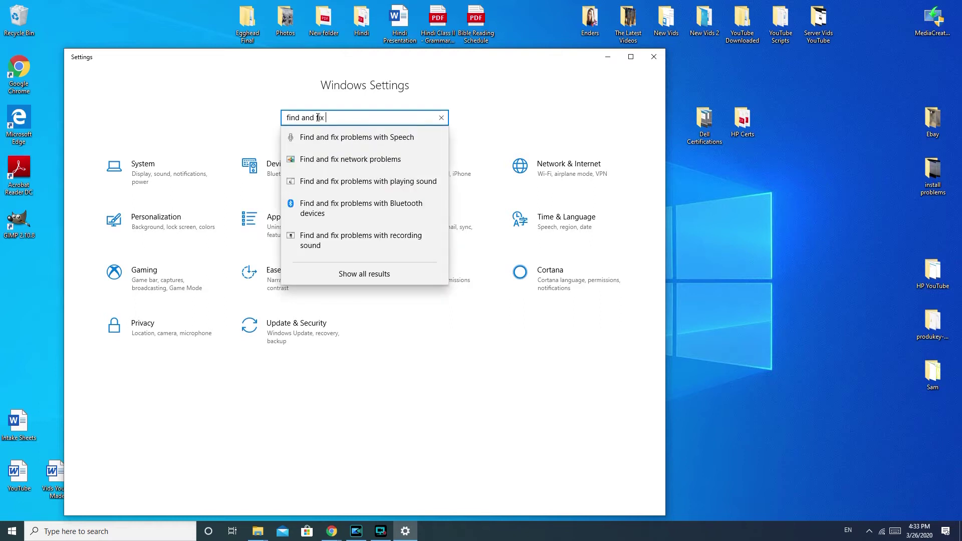
pyautogui.write('pro')
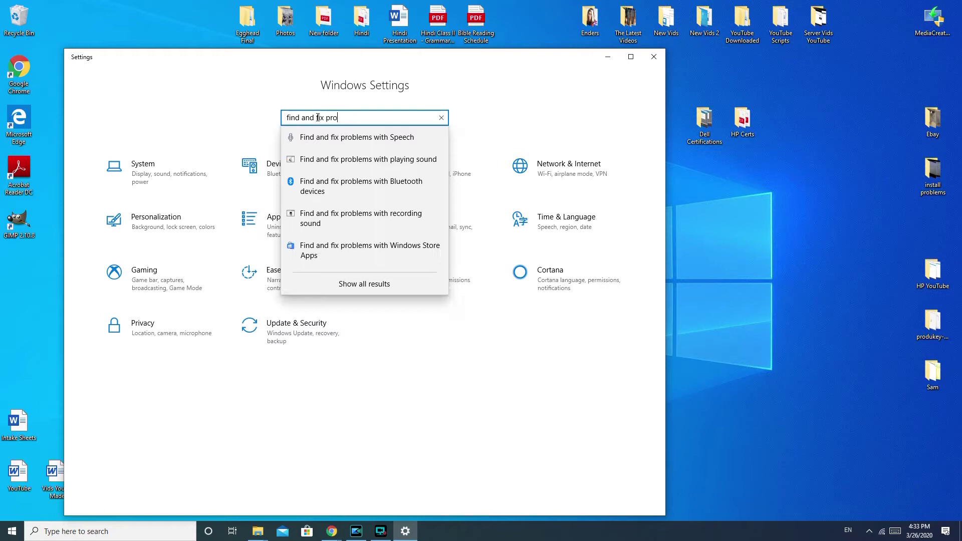
pyautogui.write('blm')
pyautogui.press('BackSpace')
pyautogui.click(441, 117)
# - Go to Update & Security > Troubleshoot and expand the Playing Audio entry
pyautogui.click(304, 338)
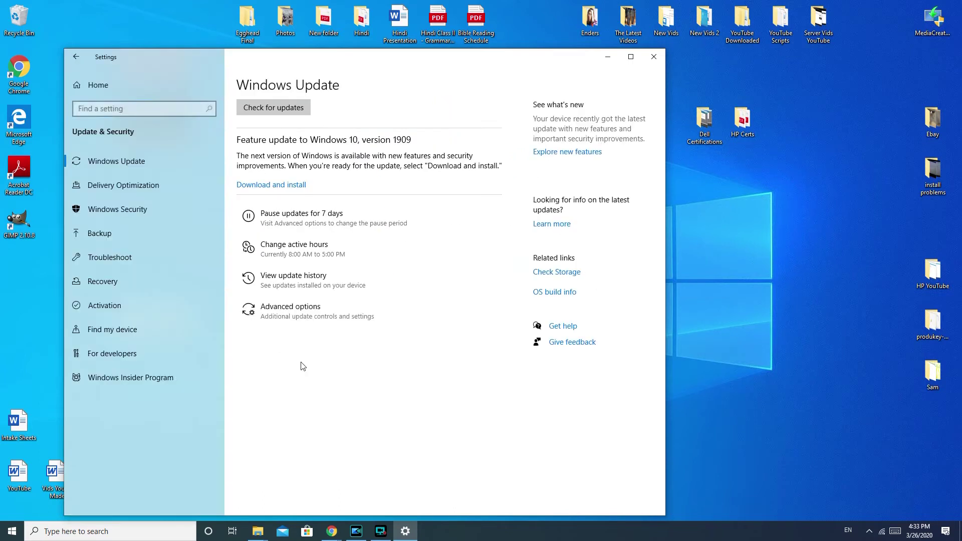
pyautogui.click(104, 256)
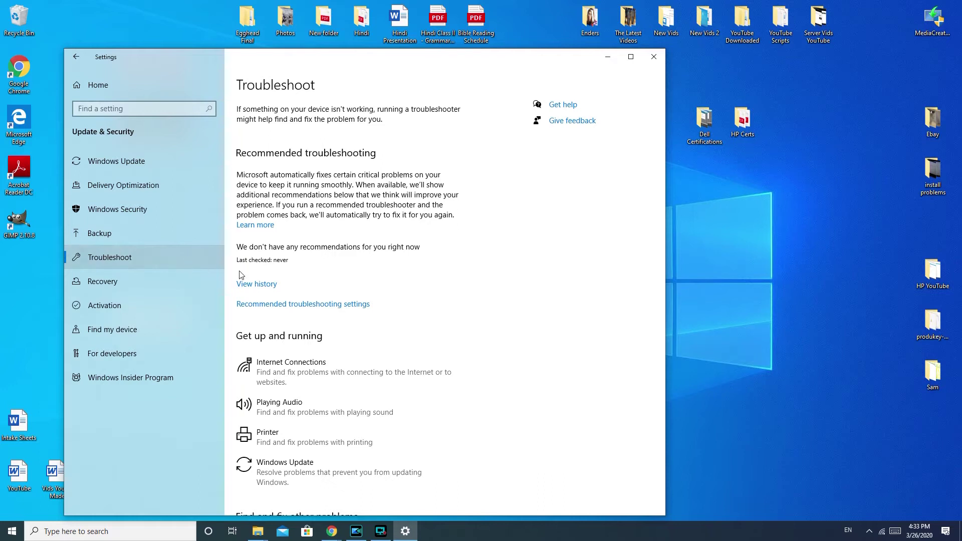
pyautogui.scroll(-4, 423, 396)
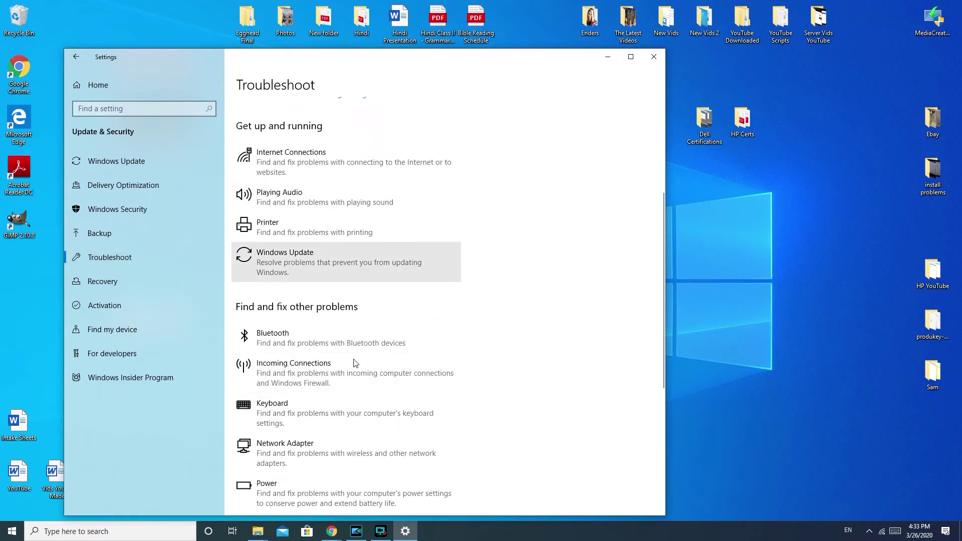
pyautogui.scroll(4, 419, 423)
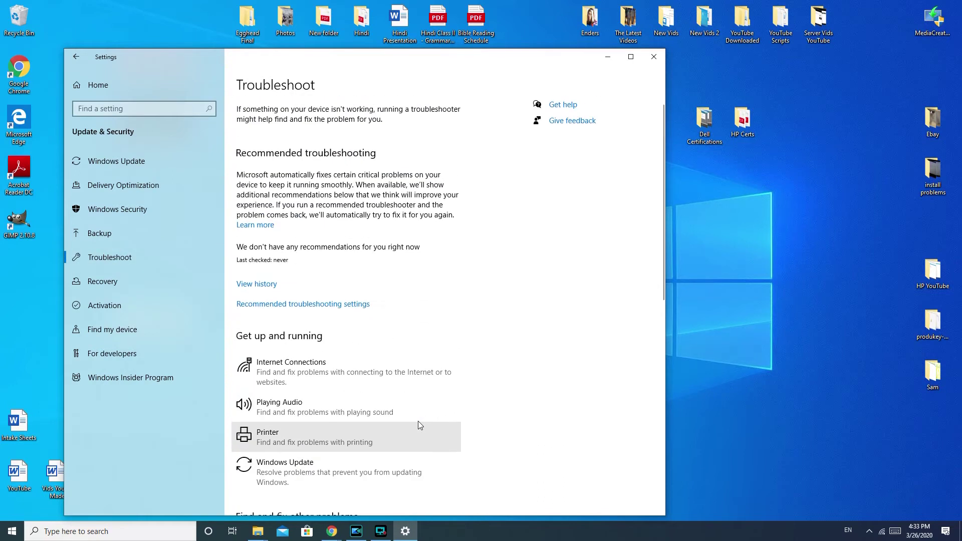
pyautogui.scroll(-10, 386, 197)
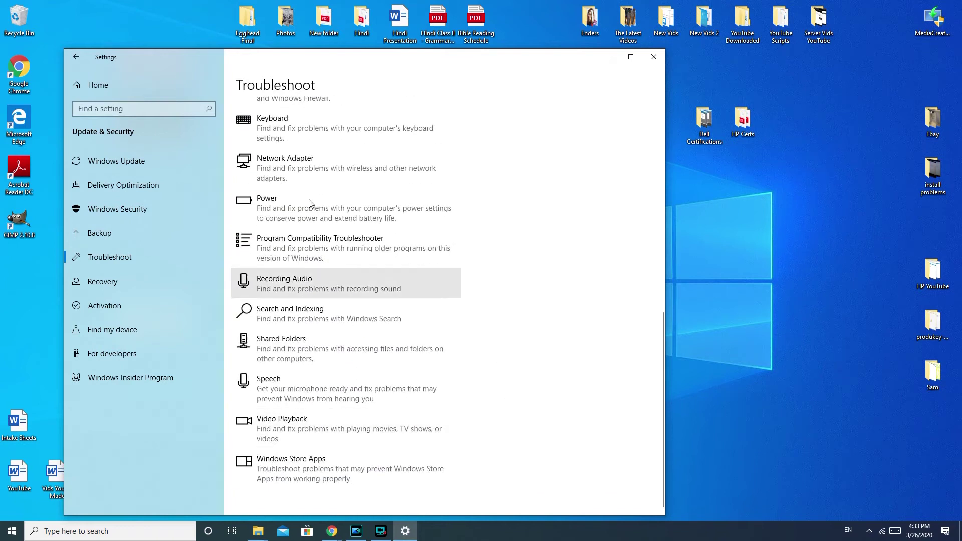
pyautogui.scroll(10, 359, 398)
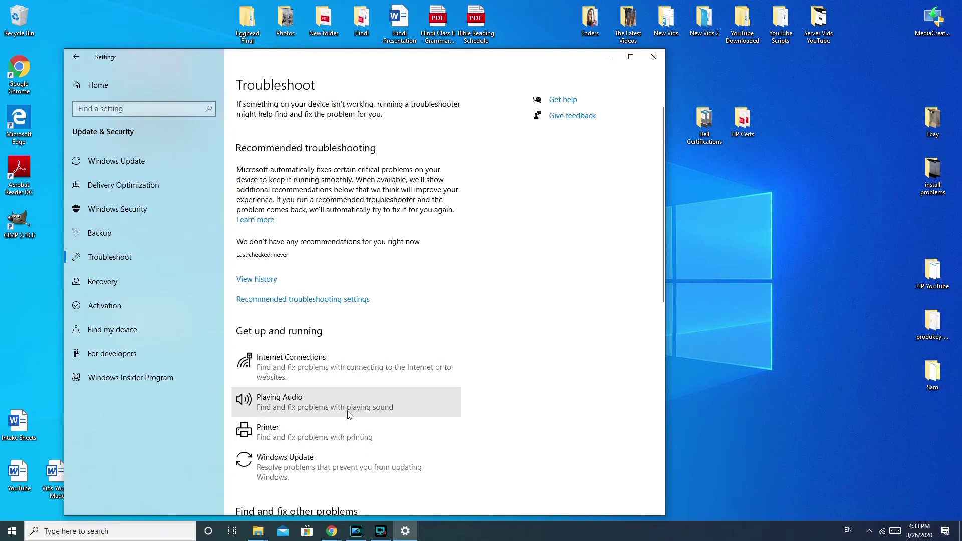
pyautogui.scroll(-1, 350, 417)
pyautogui.click(297, 331)
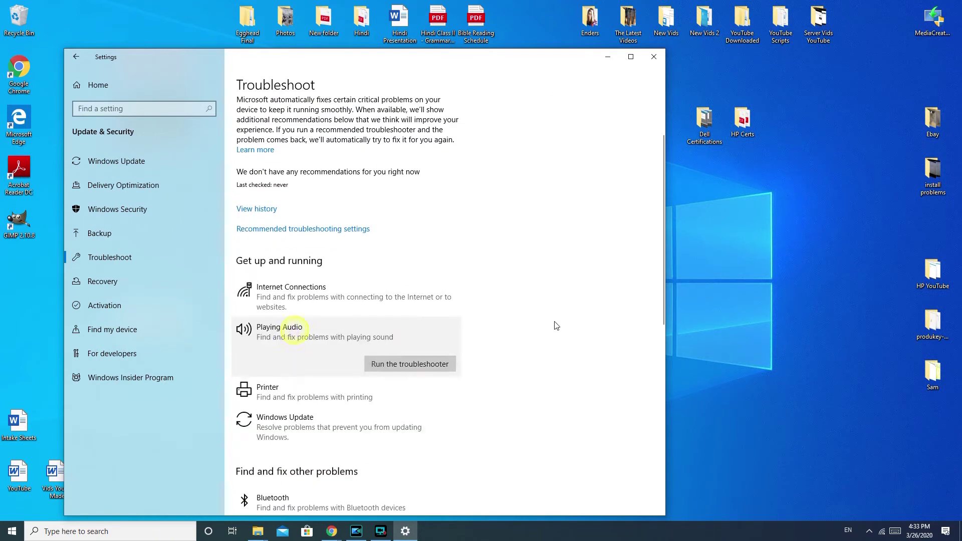
pyautogui.click(433, 365)
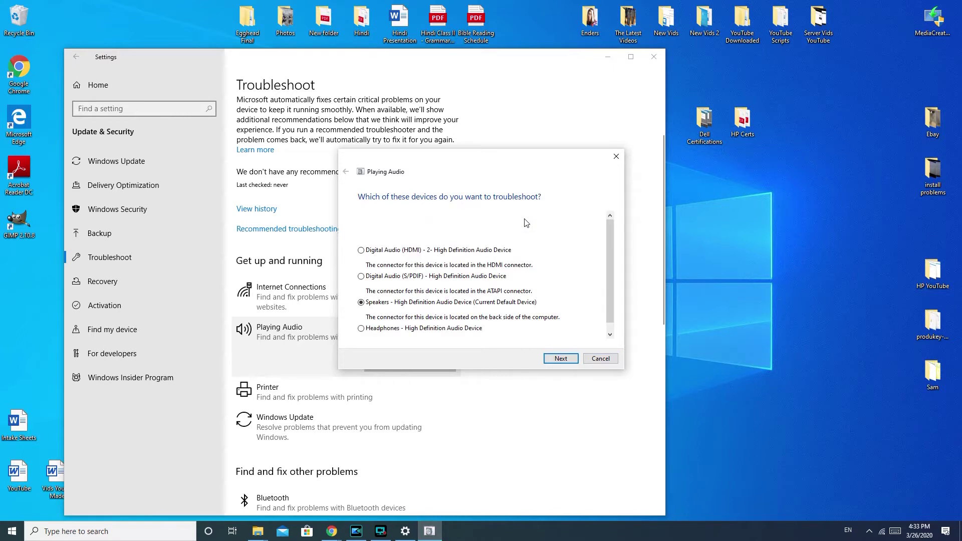
pyautogui.scroll(-1, 610, 271)
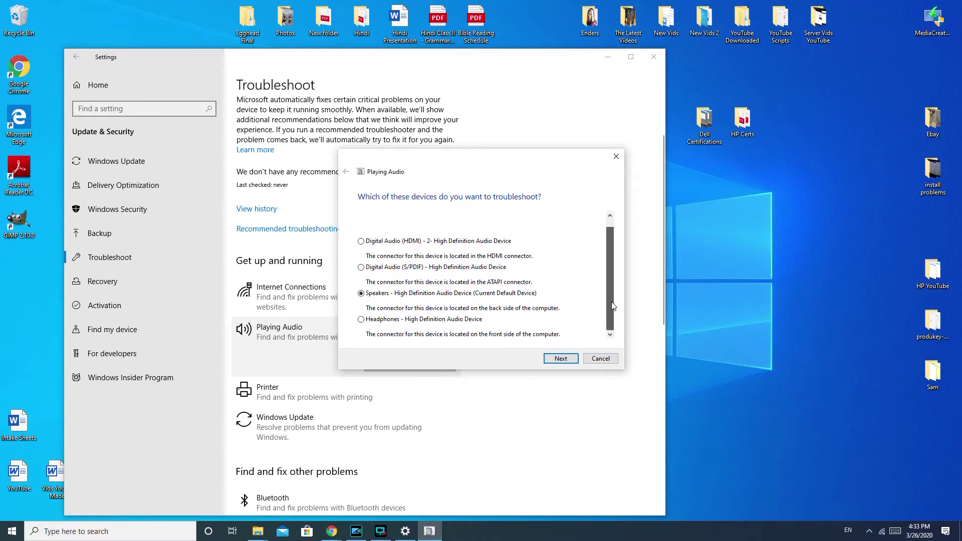
pyautogui.scroll(1, 611, 283)
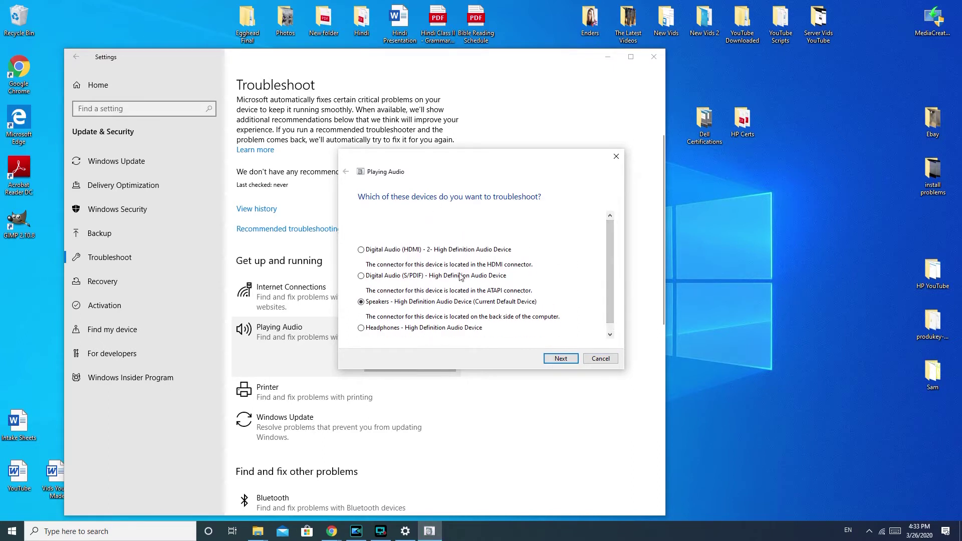
pyautogui.scroll(-1, 608, 277)
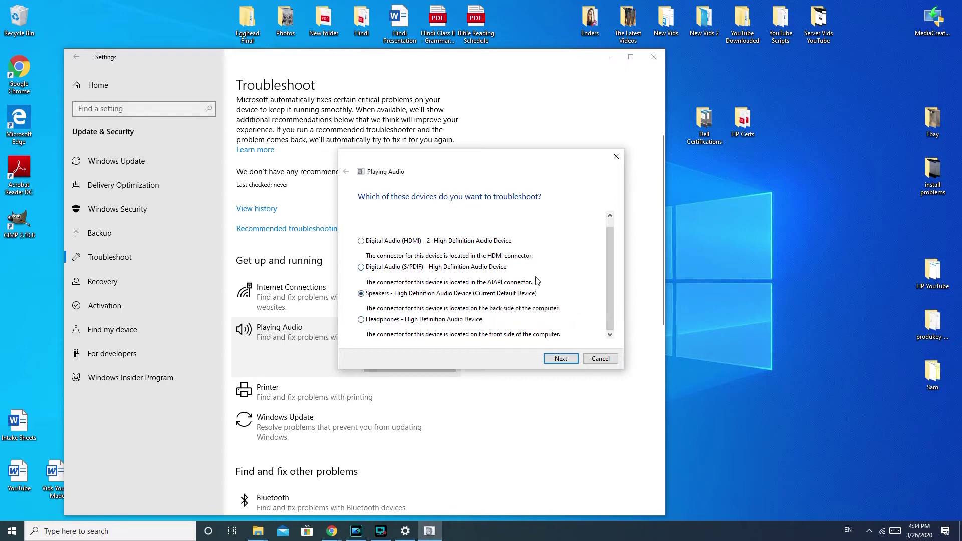
# - Troubleshoot the Speakers, declining Audio Enhancements and skipping the driver test, then close and minimize Settings
pyautogui.click(561, 359)
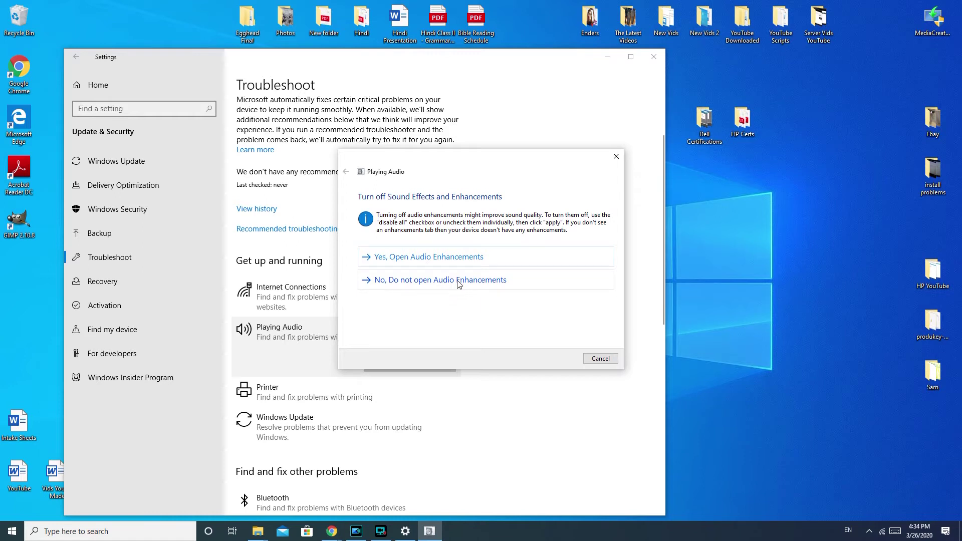
pyautogui.click(458, 283)
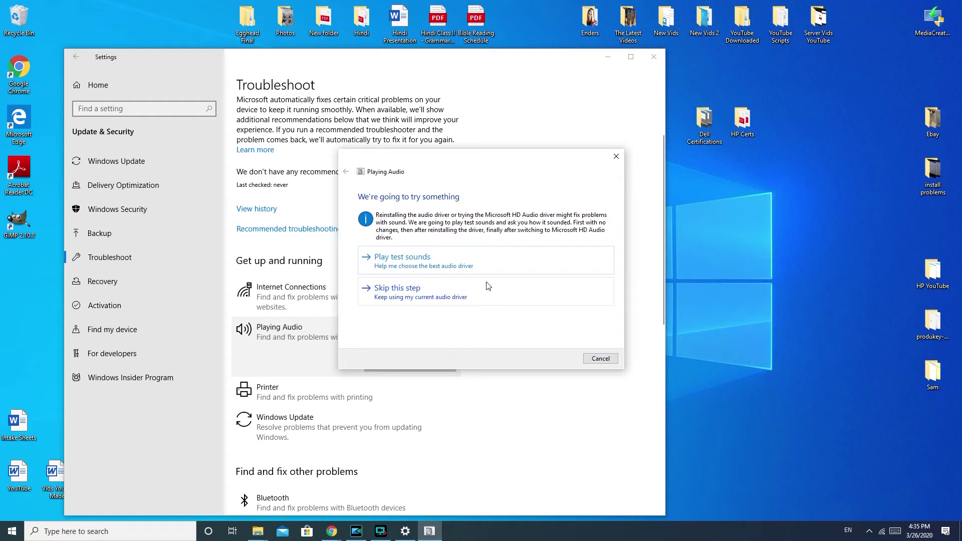
pyautogui.click(428, 301)
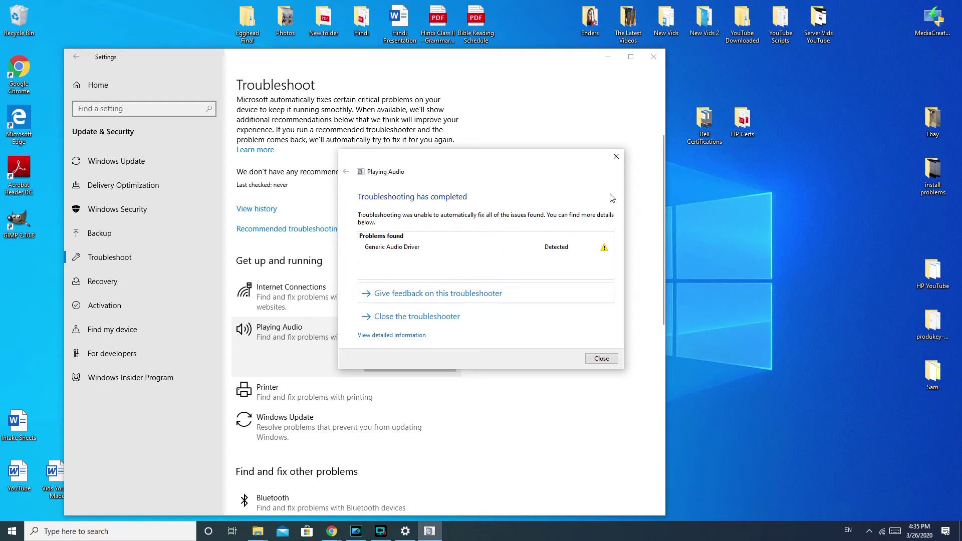
pyautogui.click(617, 156)
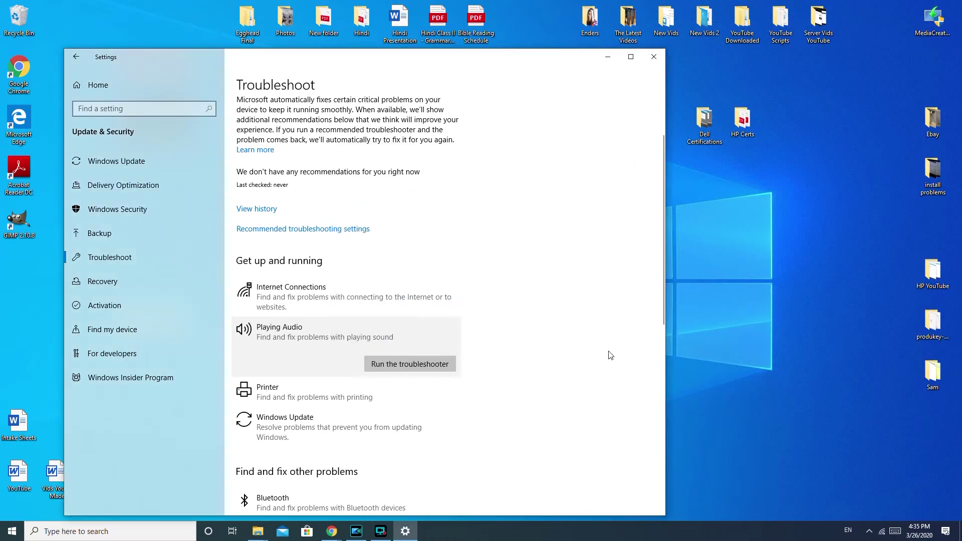
pyautogui.click(606, 58)
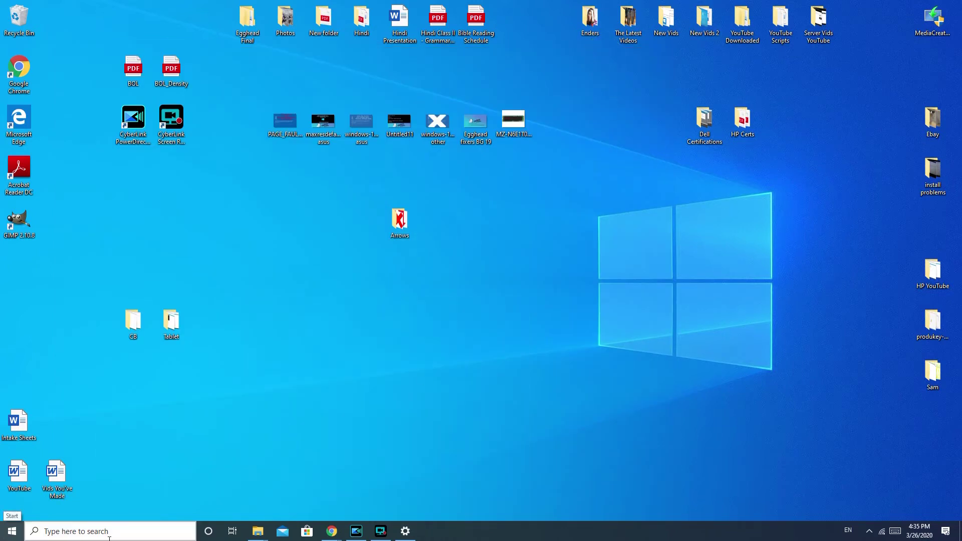
# - Open File Explorer from the taskbar and choose Manage on This PC
pyautogui.moveTo(248, 526)
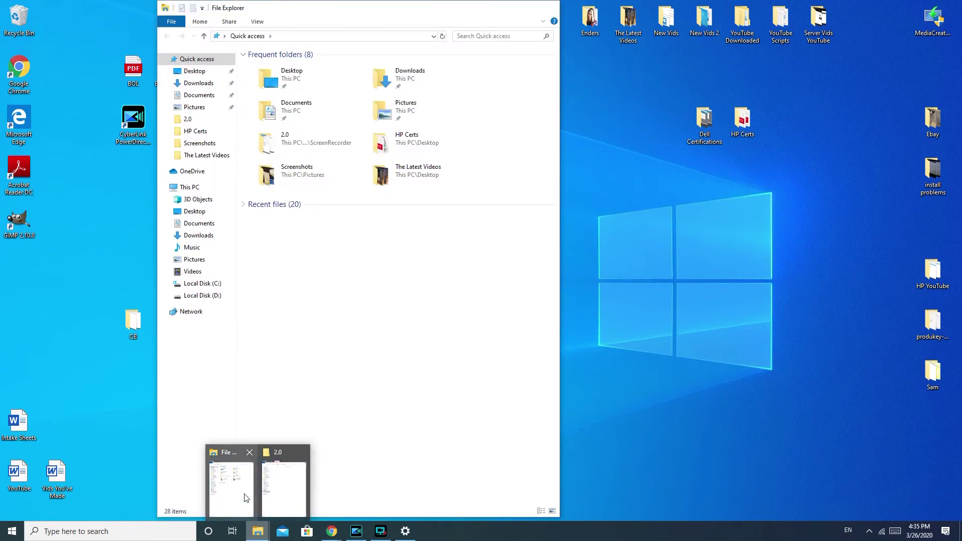
pyautogui.click(245, 500)
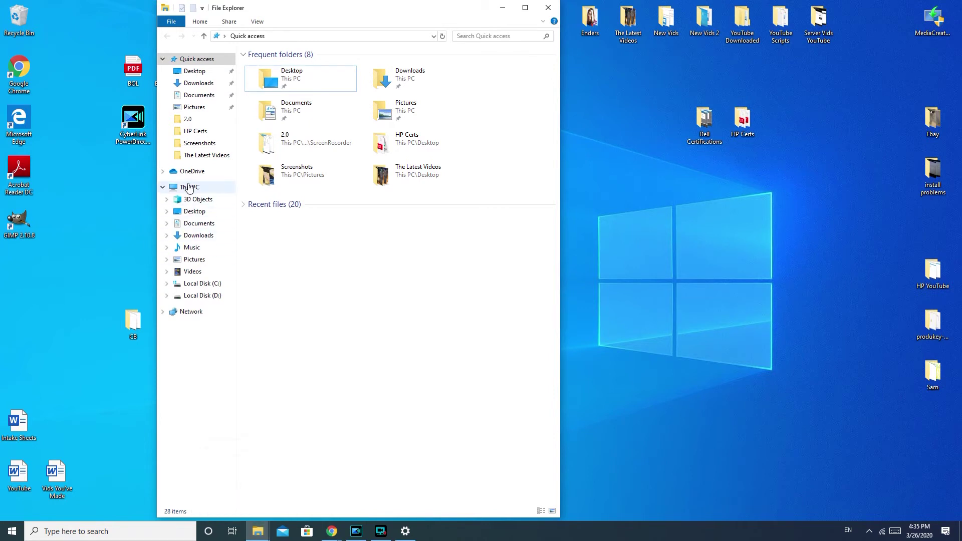
pyautogui.rightClick(188, 187)
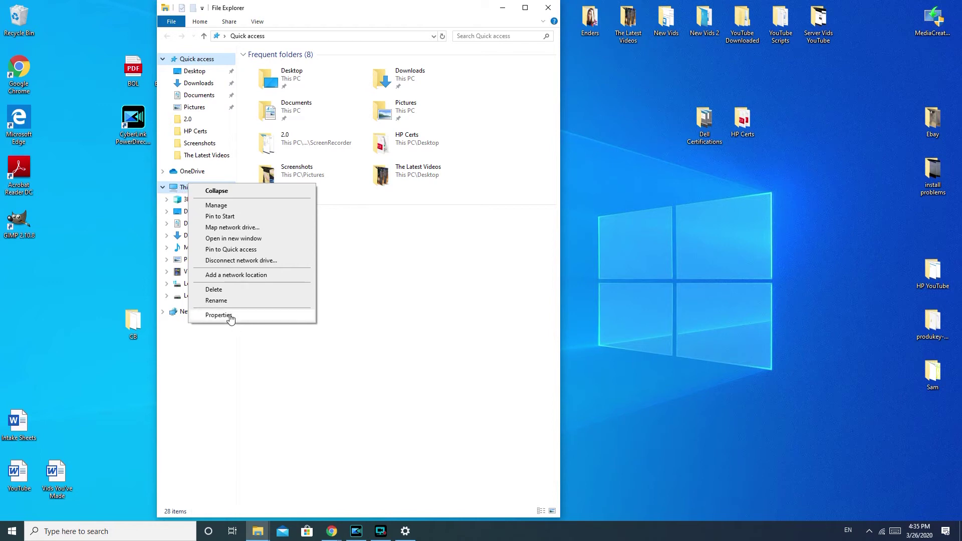
pyautogui.click(213, 205)
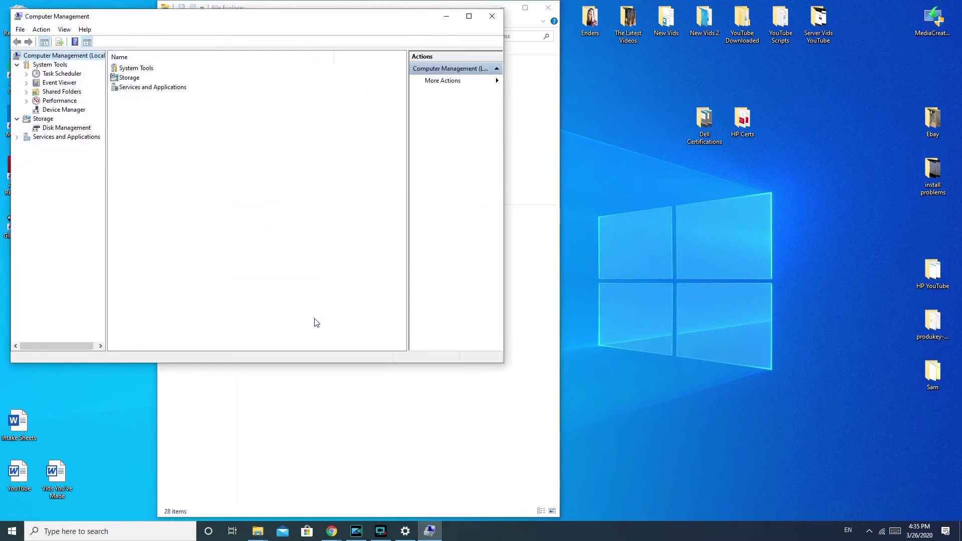
# - Show the High Definition Audio Device's options under Sound, video and game controllers, then close both windows
pyautogui.moveTo(289, 30); pyautogui.dragTo(513, 62)
pyautogui.click(298, 150)
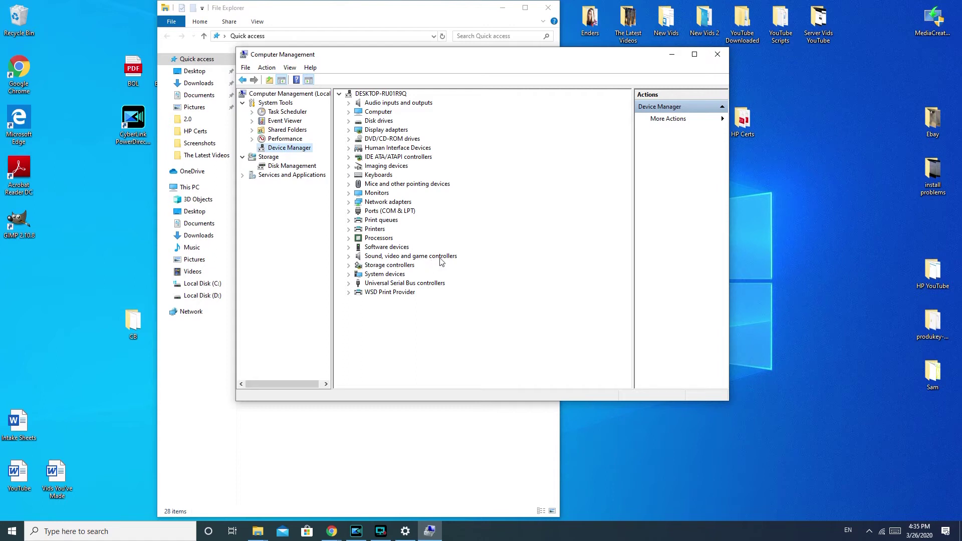
pyautogui.click(349, 257)
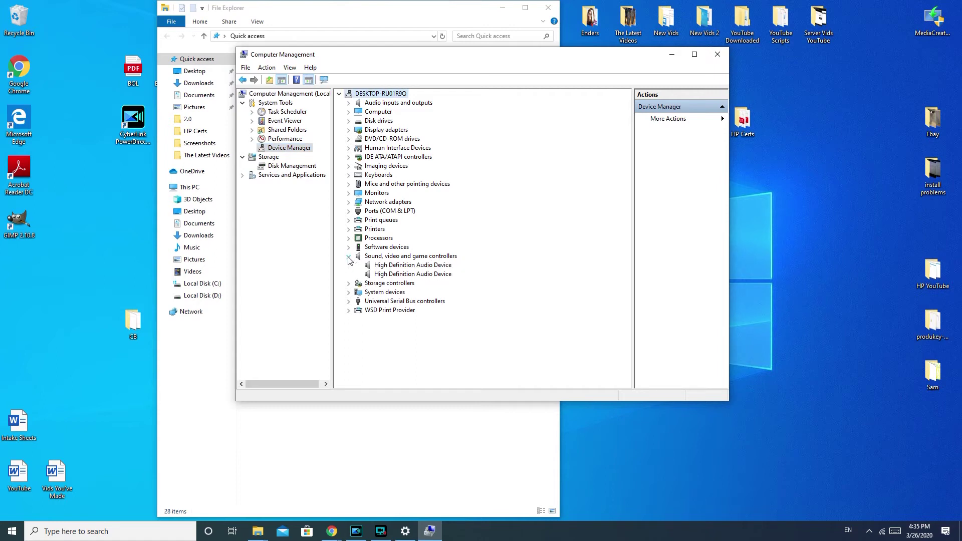
pyautogui.rightClick(428, 269)
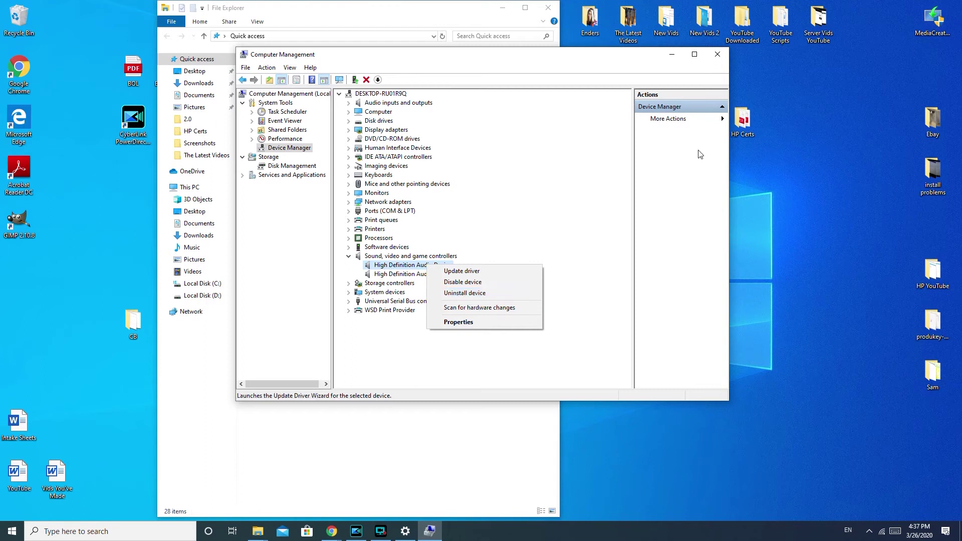
pyautogui.click(717, 54)
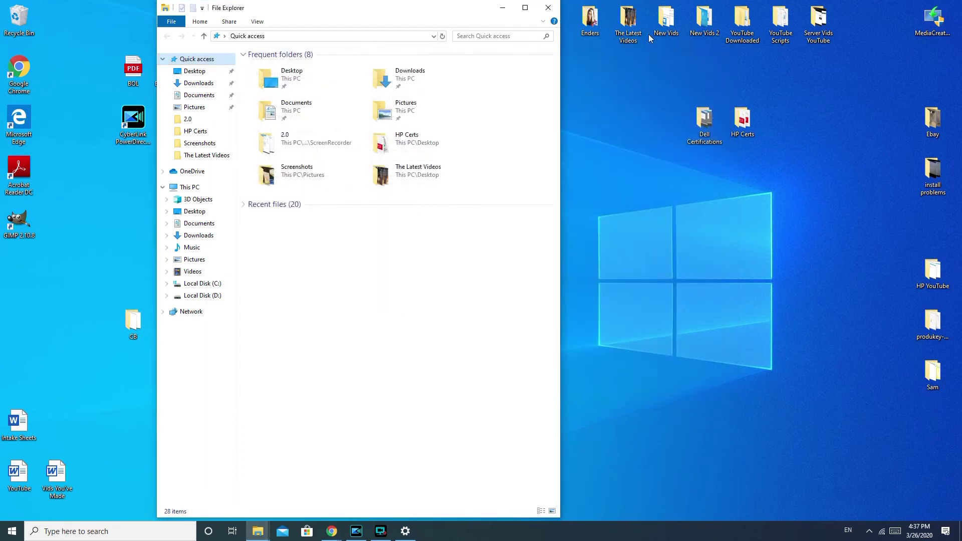
pyautogui.click(548, 8)
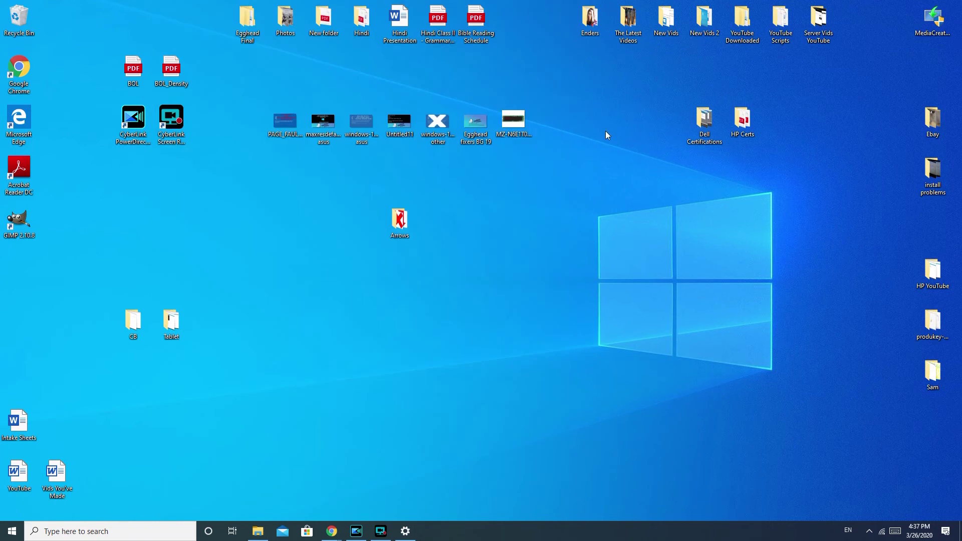